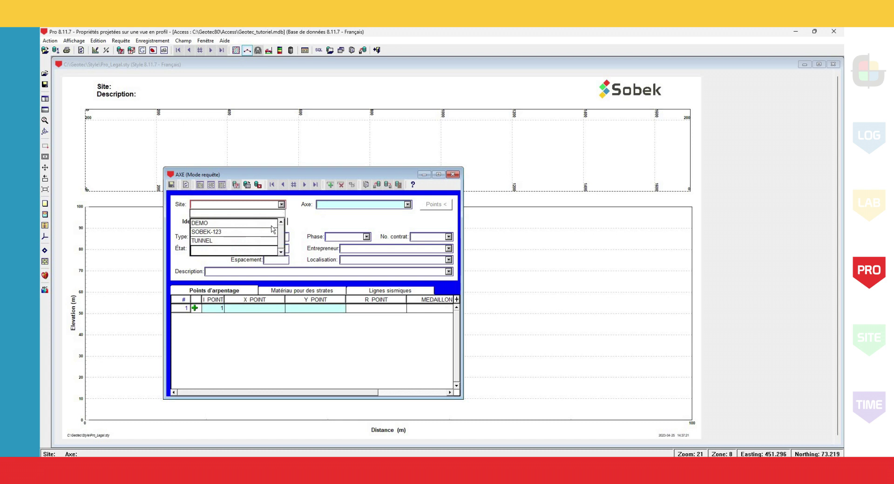
- Query axis A-A of site SOBEK-123, review its survey points, and close the axis editor to view the profile
click(407, 204)
click(397, 225)
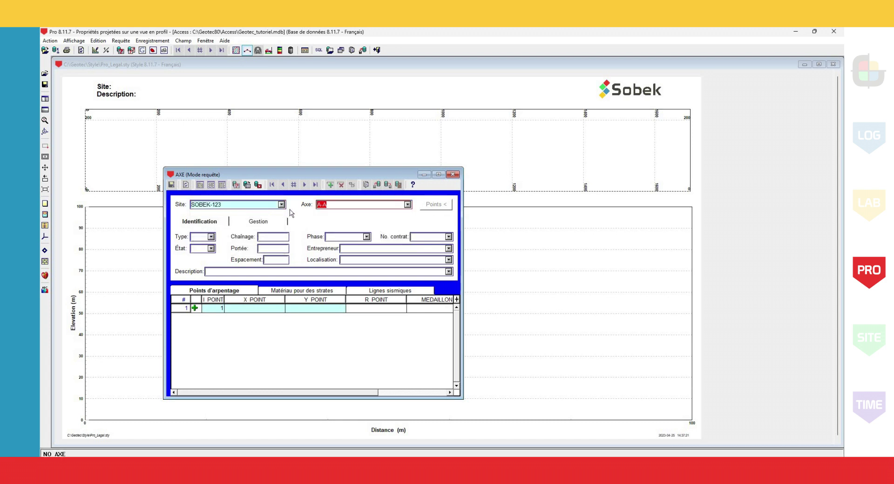
click(249, 185)
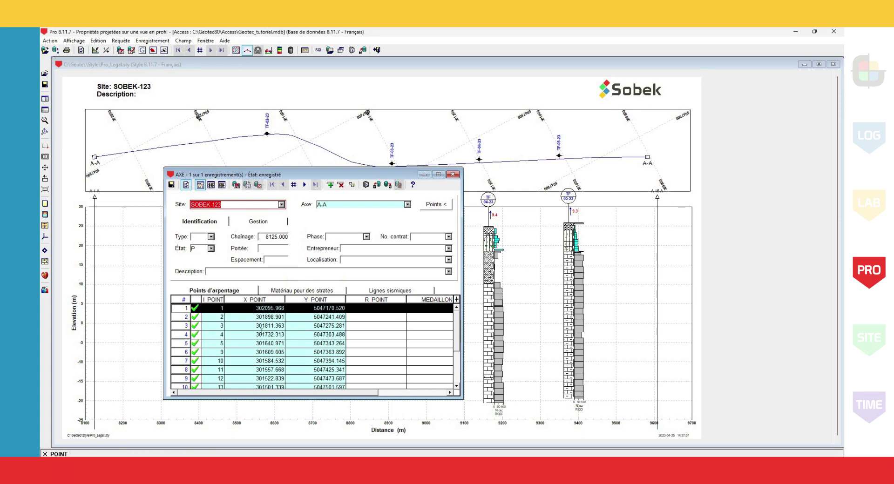
scroll(271, 334, down, 2)
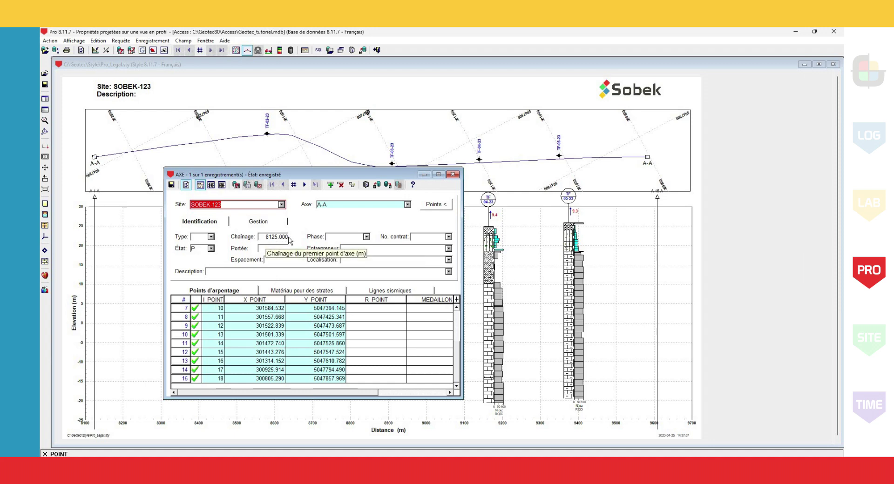
click(452, 176)
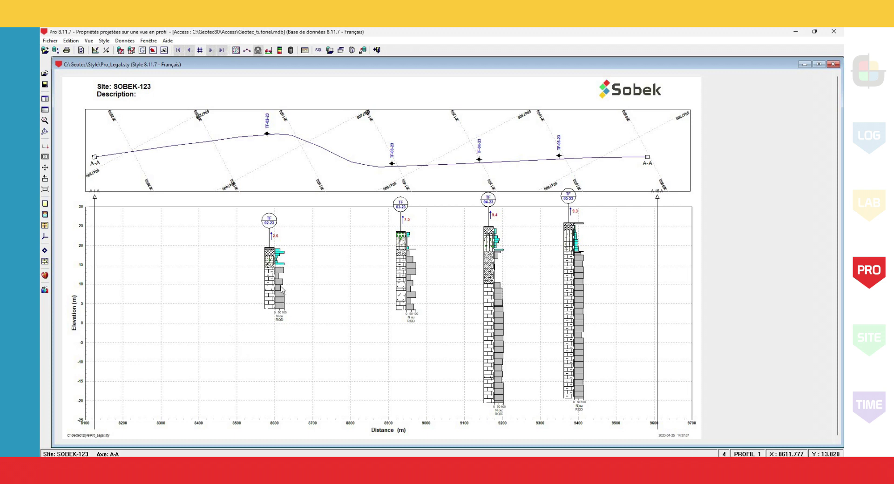
double_click(282, 322)
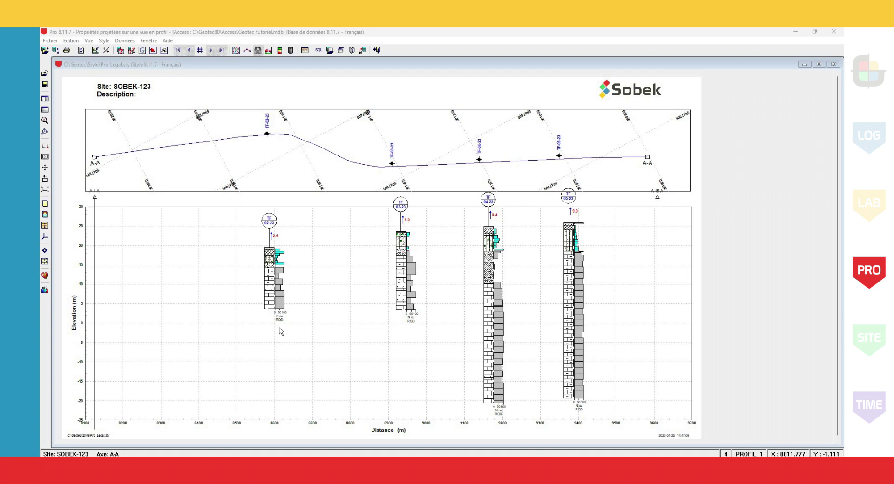
- Import Coordonnées-LS.csv from C:\Projets into the AXE_PI table with creation of parent records enabled, previewing its data before insertion
click(363, 50)
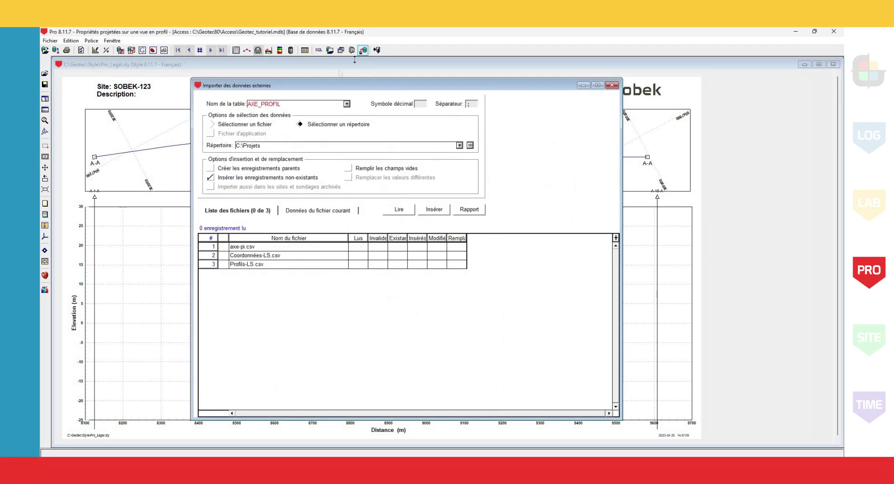
click(347, 104)
click(282, 140)
click(223, 255)
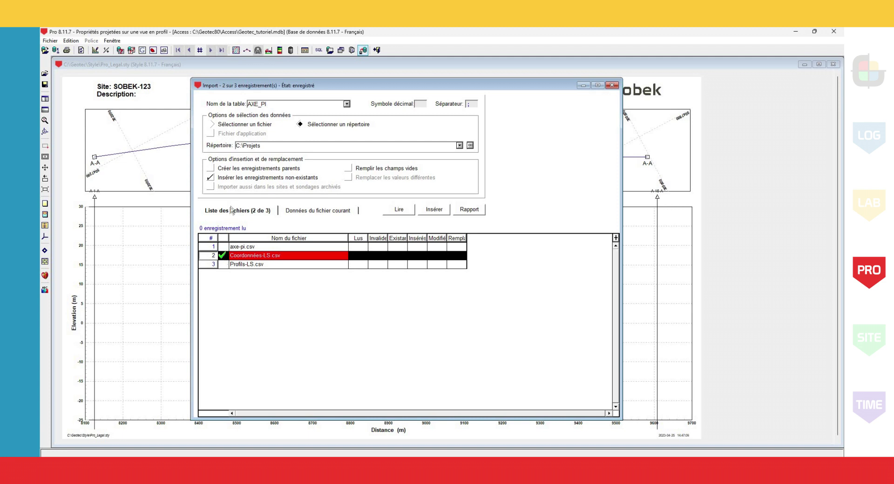
click(239, 170)
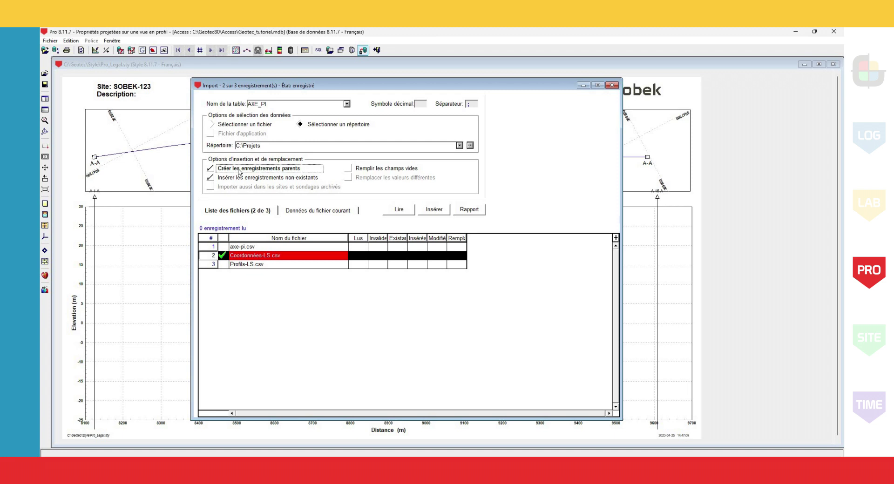
click(338, 212)
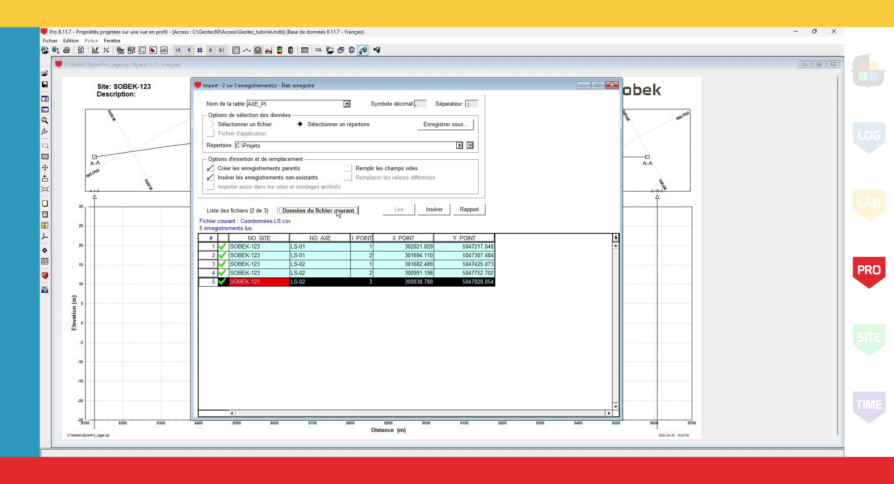
click(431, 209)
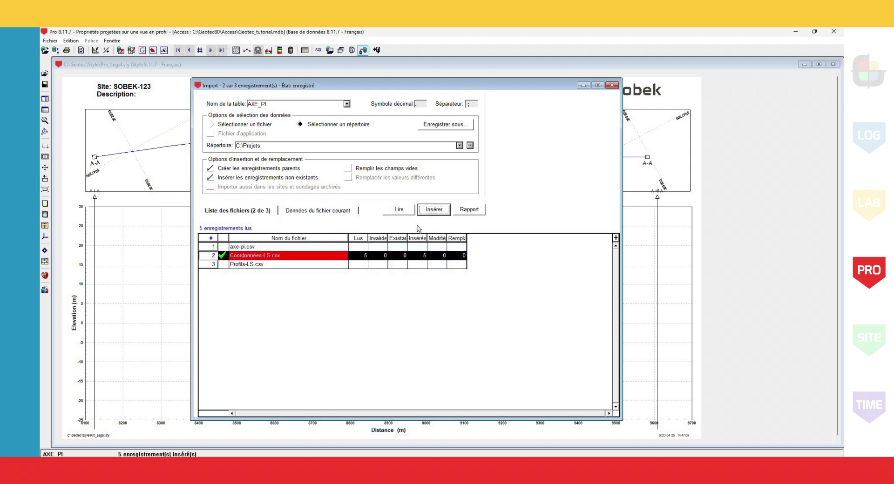
- Set the import's target table to AXE_PROFIL and select Profils-LS.csv as the only source file
click(347, 103)
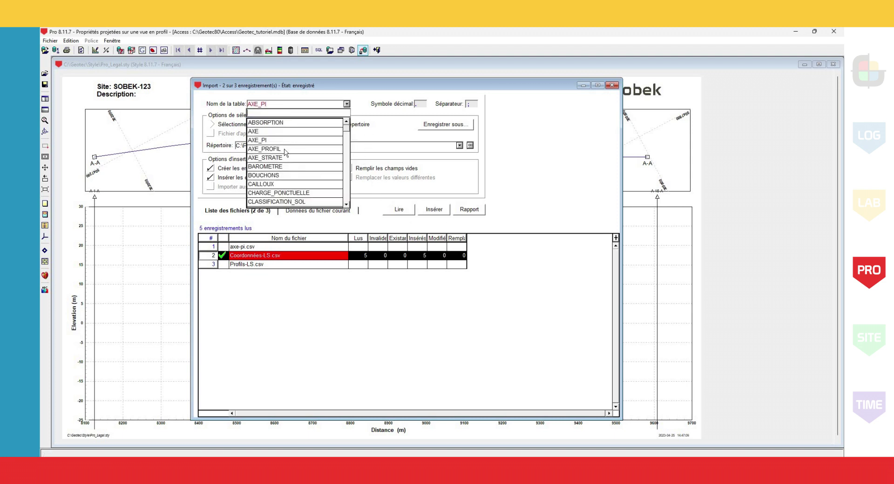
click(285, 149)
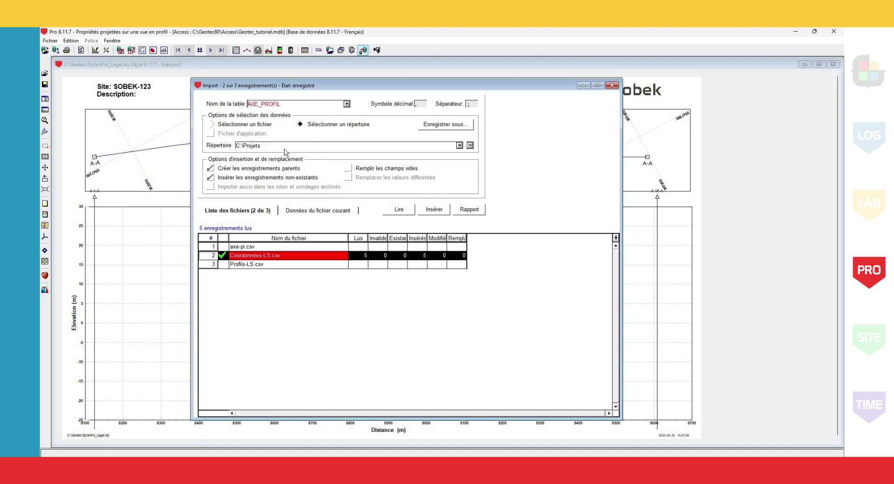
click(223, 255)
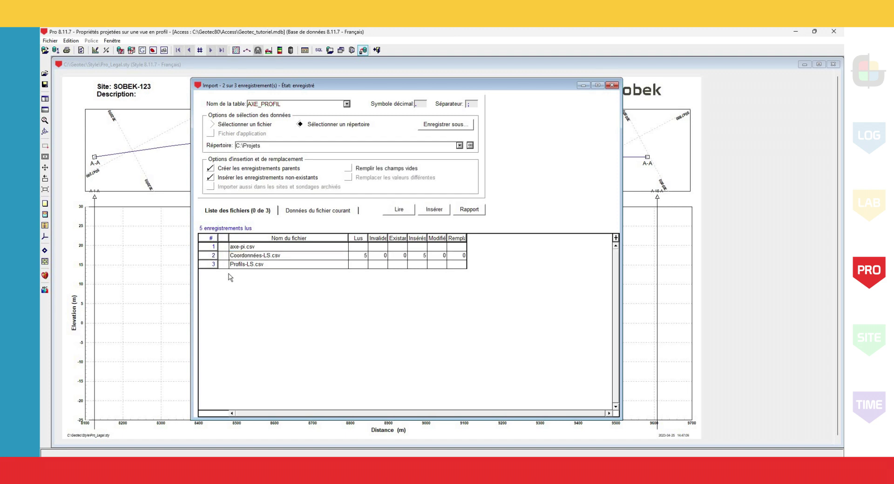
click(223, 264)
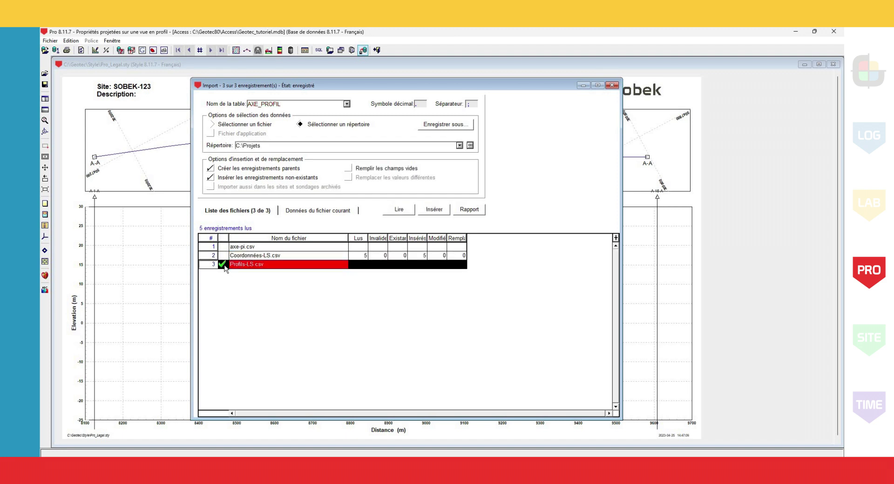
- Review the data rows of Profils-LS.csv, insert them into the target table, and close the import window
click(311, 212)
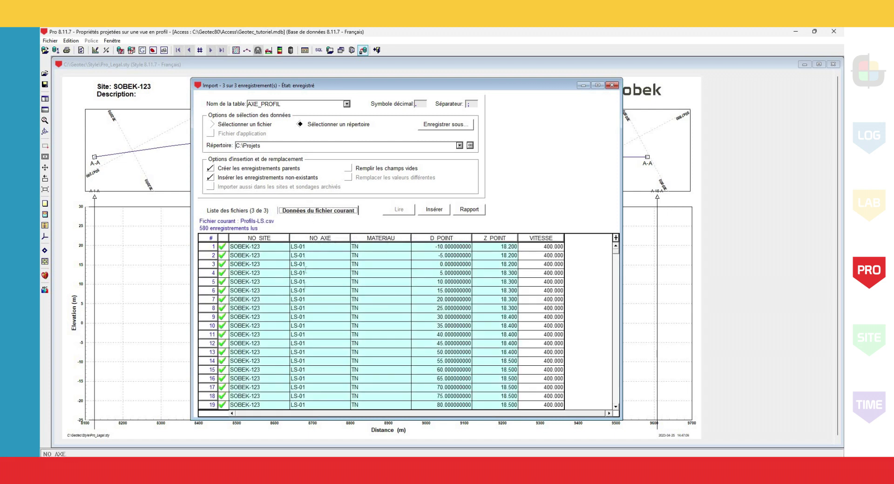
scroll(303, 291, down, 5)
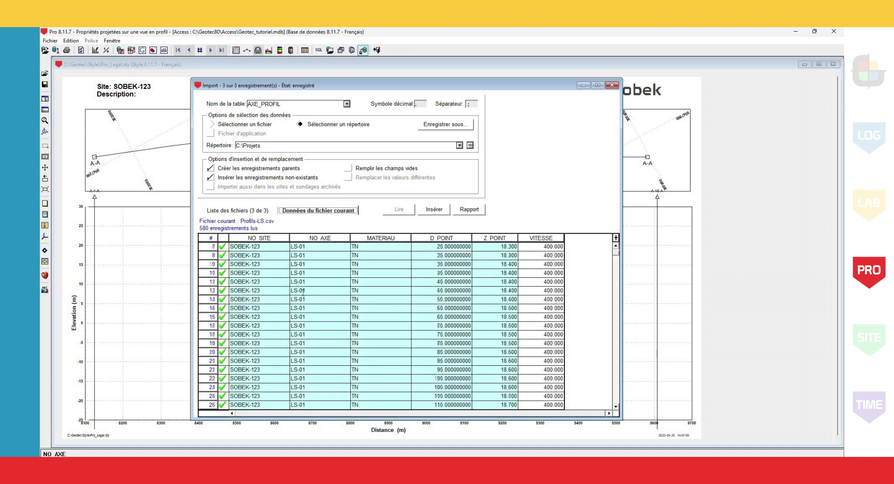
scroll(303, 292, down, 5)
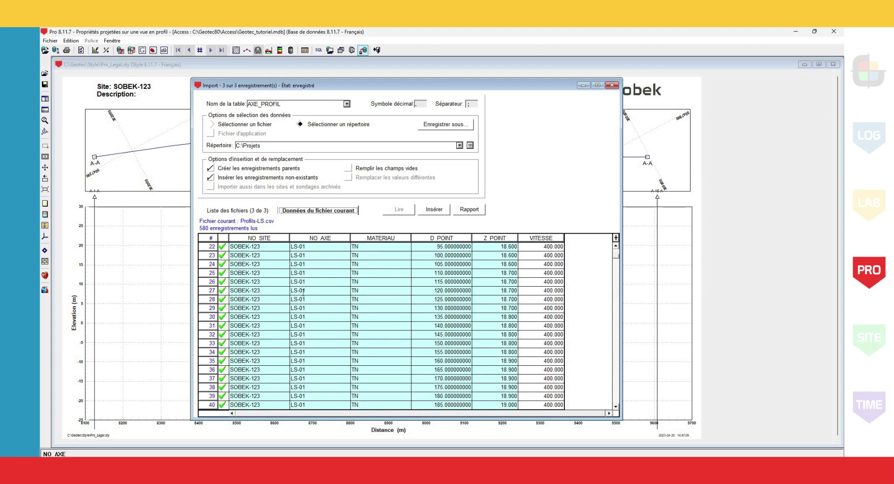
scroll(303, 292, down, 5)
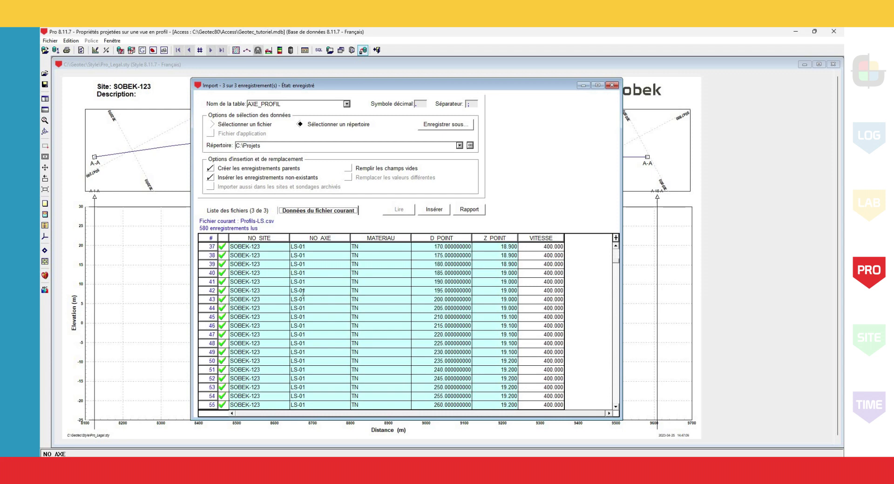
scroll(304, 292, down, 4)
scroll(303, 292, down, 1)
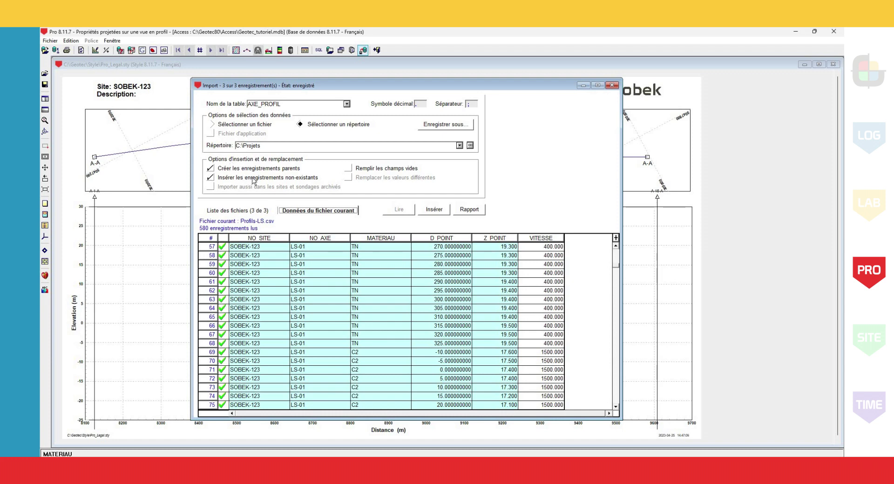
click(434, 211)
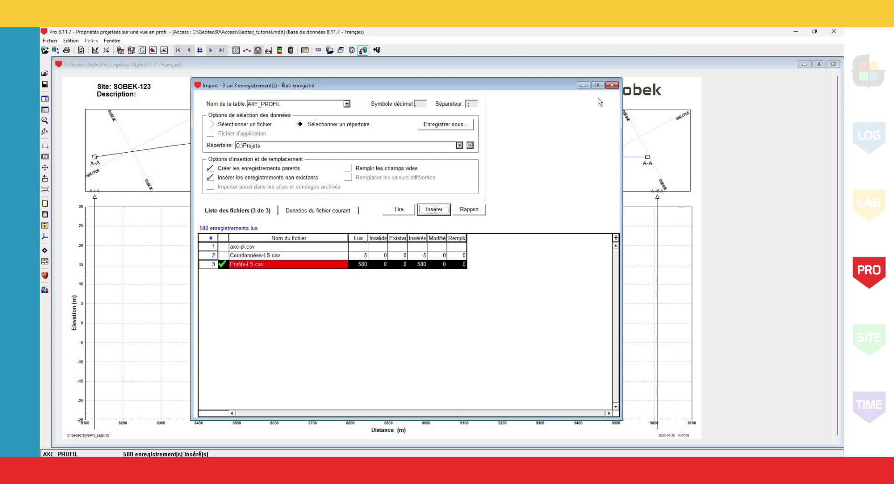
click(611, 86)
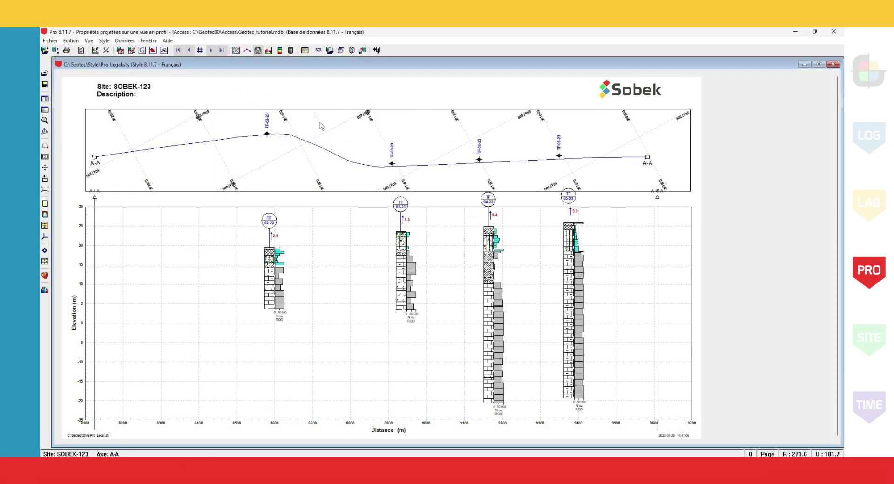
- Query the axes of site SOBEK-123 whose names match LS%
click(246, 50)
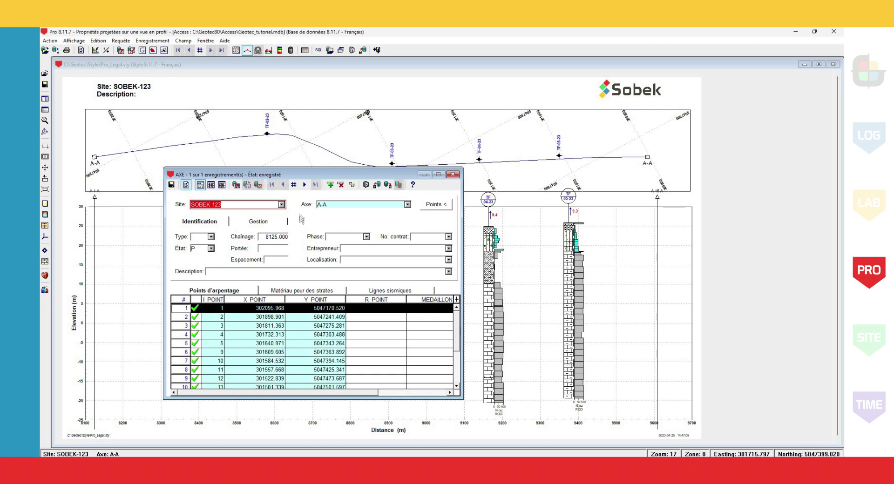
click(236, 185)
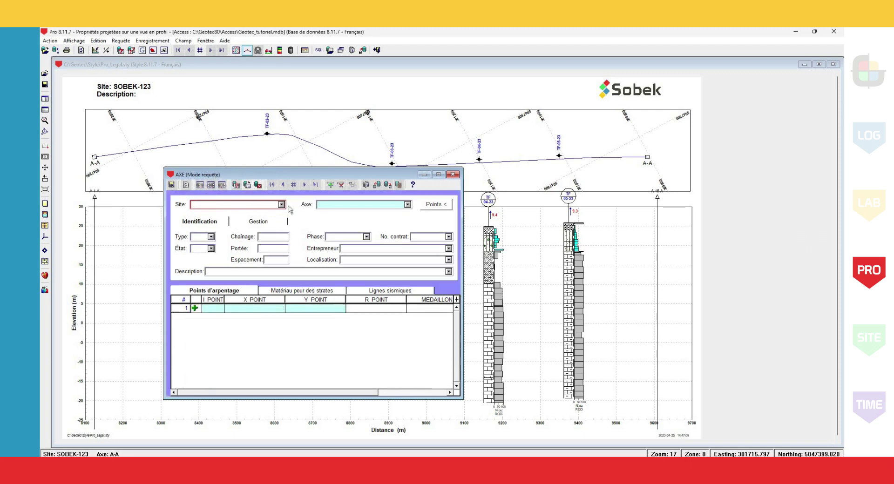
key(F4)
click(225, 232)
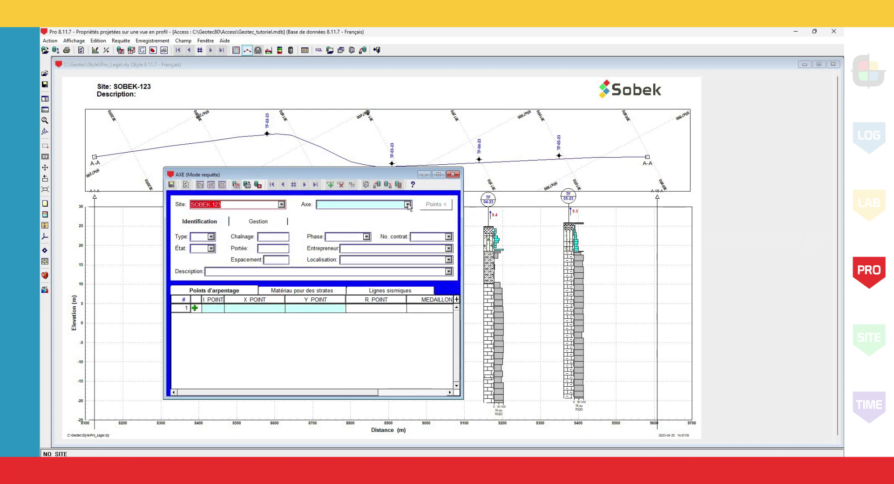
click(390, 204)
click(357, 206)
text(LS%)
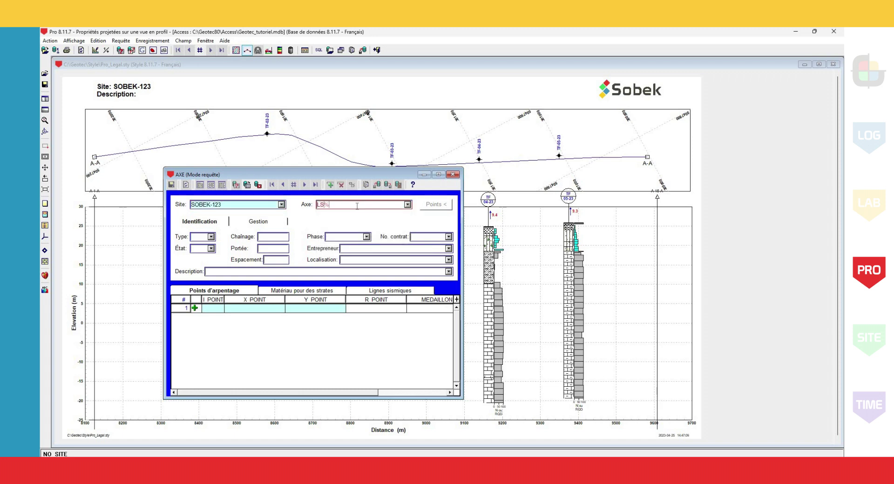
click(247, 185)
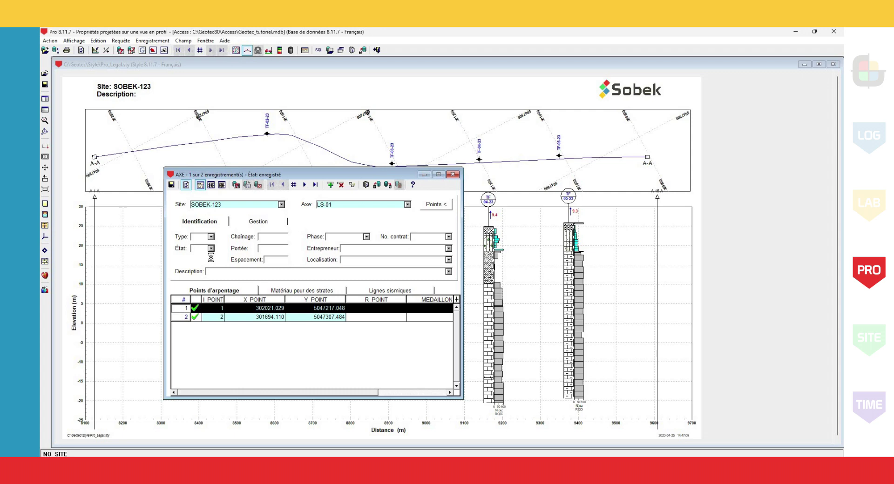
- Set the type of axes LS-01 and LS-02 to LS, save the records, and close the axis editor
click(202, 238)
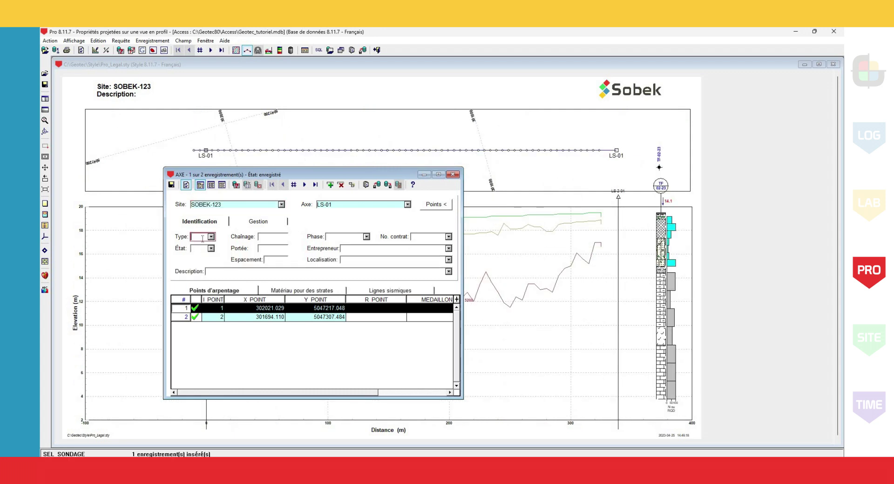
text(S)
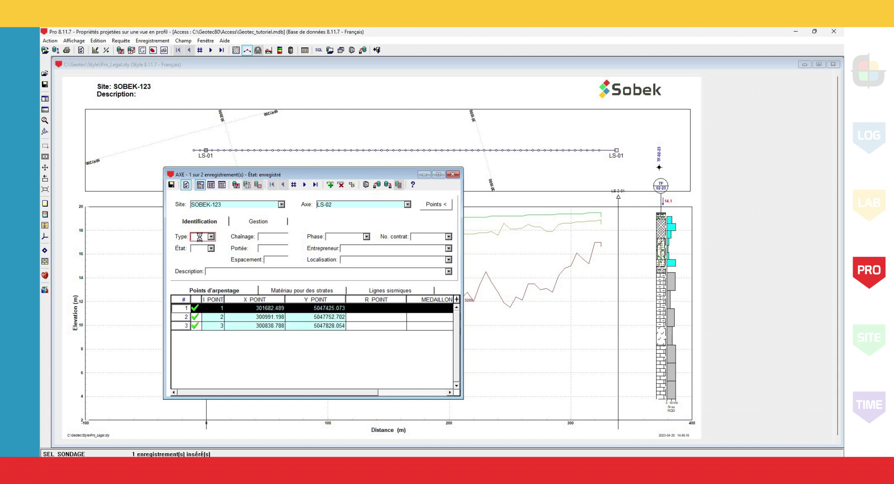
text(LS)
click(172, 186)
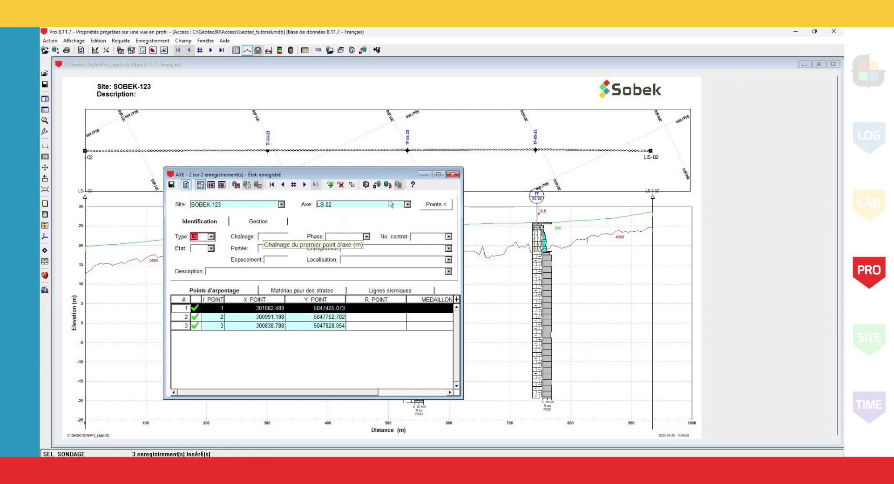
click(452, 174)
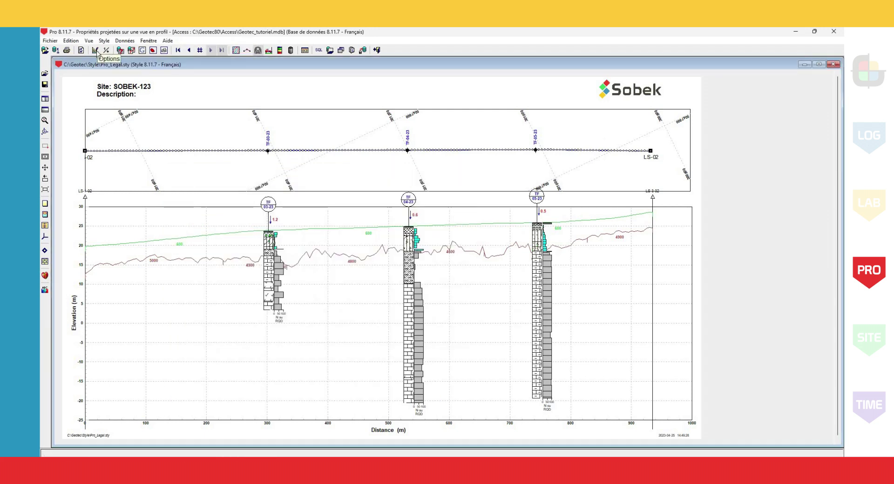
- Check the geotechnical display options for the maximum borehole-to-axis distance and accept them
click(95, 51)
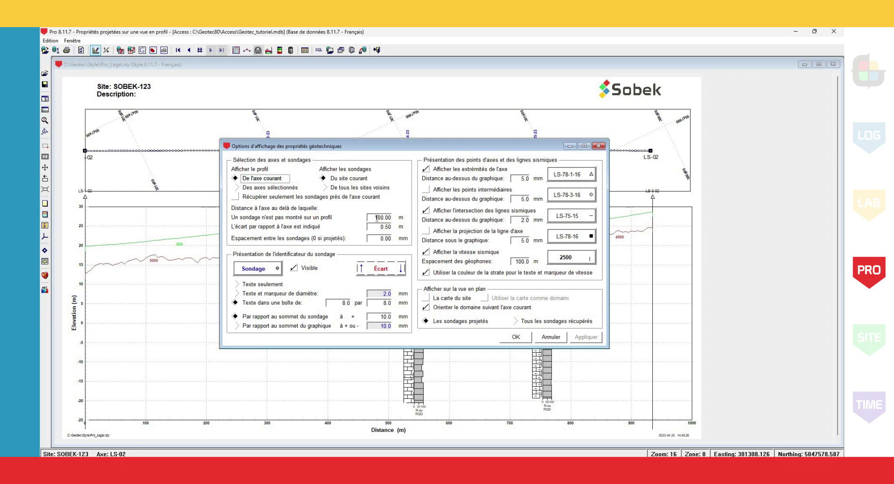
drag(369, 218, 394, 218)
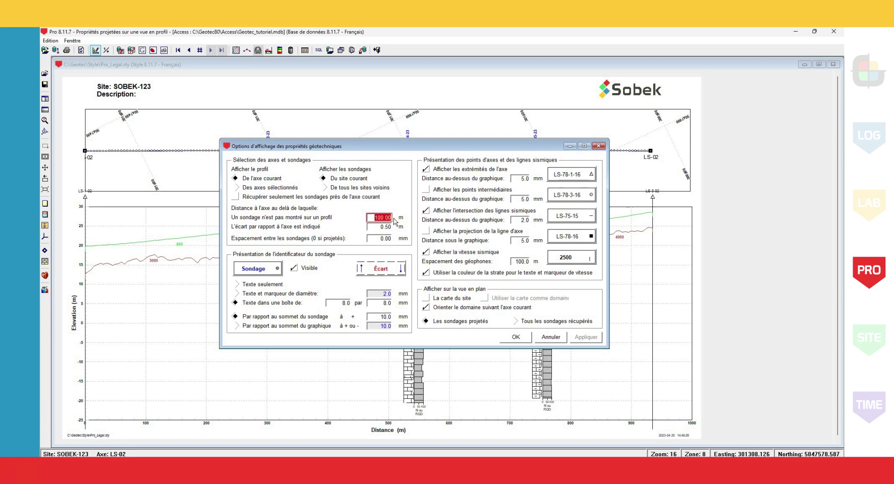
click(507, 340)
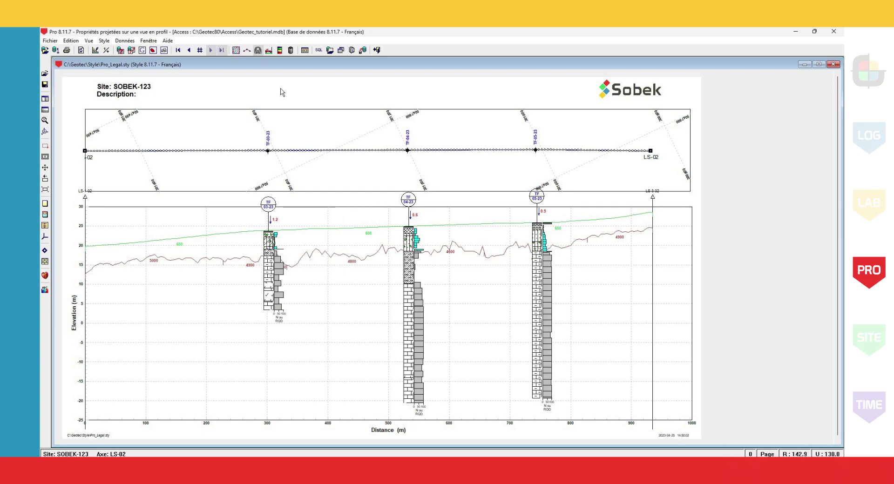
- Run a new query for axis A-A of site SOBEK-123 to redraw its profile with the seismic lines, and close the editor
click(246, 50)
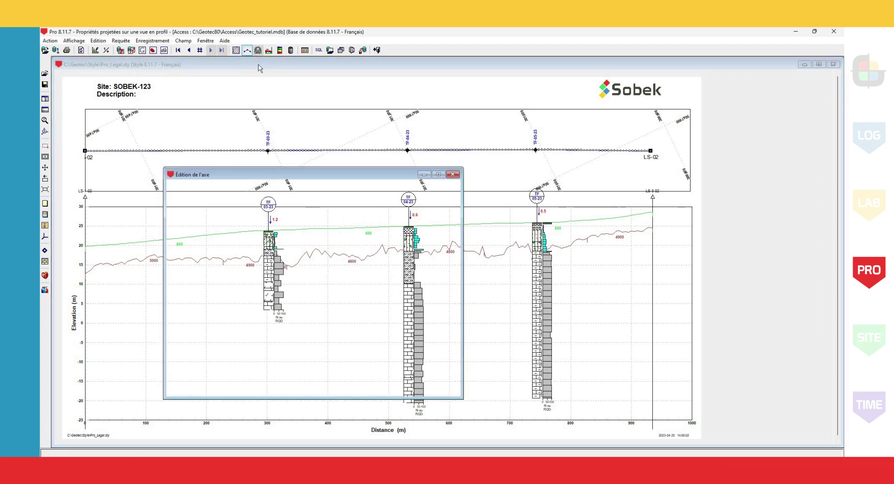
click(236, 185)
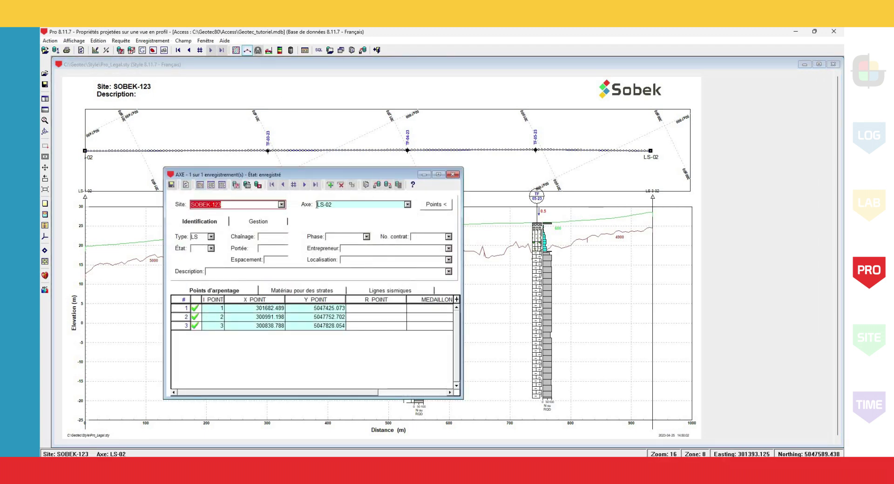
click(281, 204)
click(250, 233)
click(407, 204)
click(326, 211)
click(247, 184)
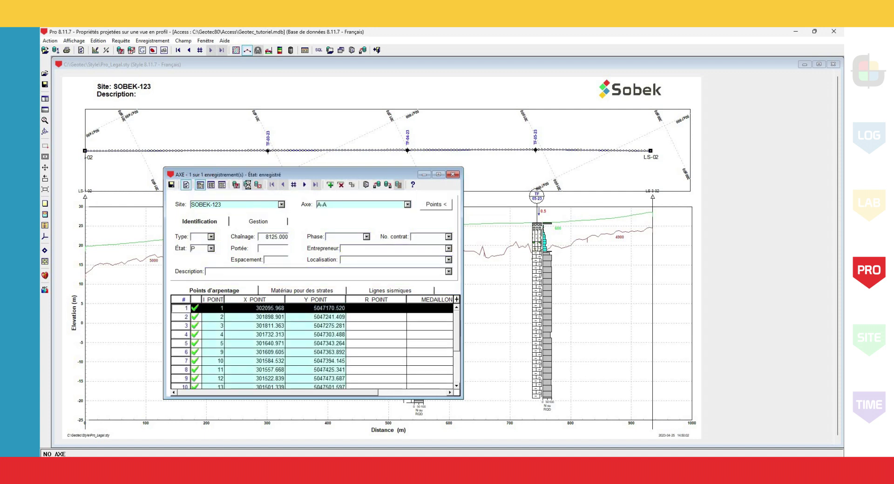
click(248, 184)
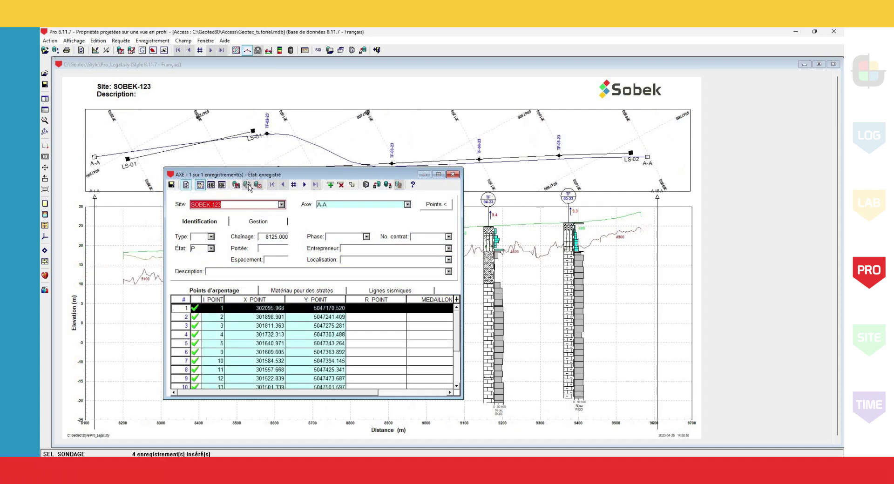
click(453, 175)
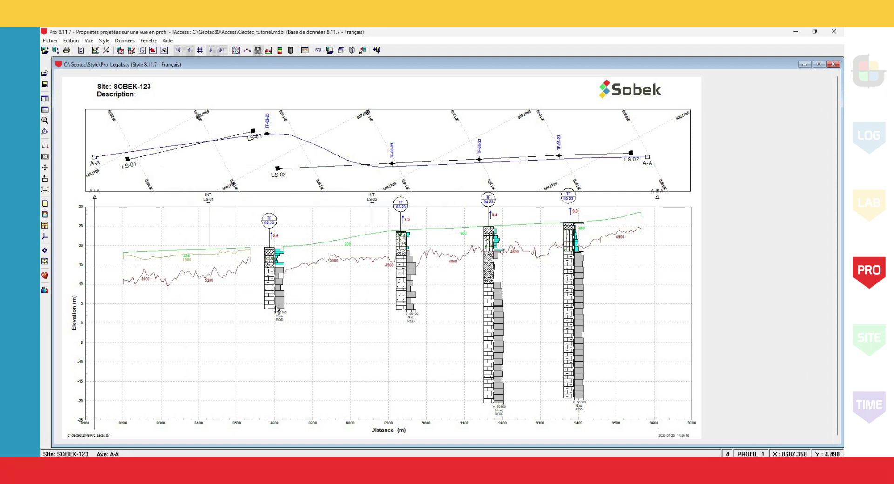